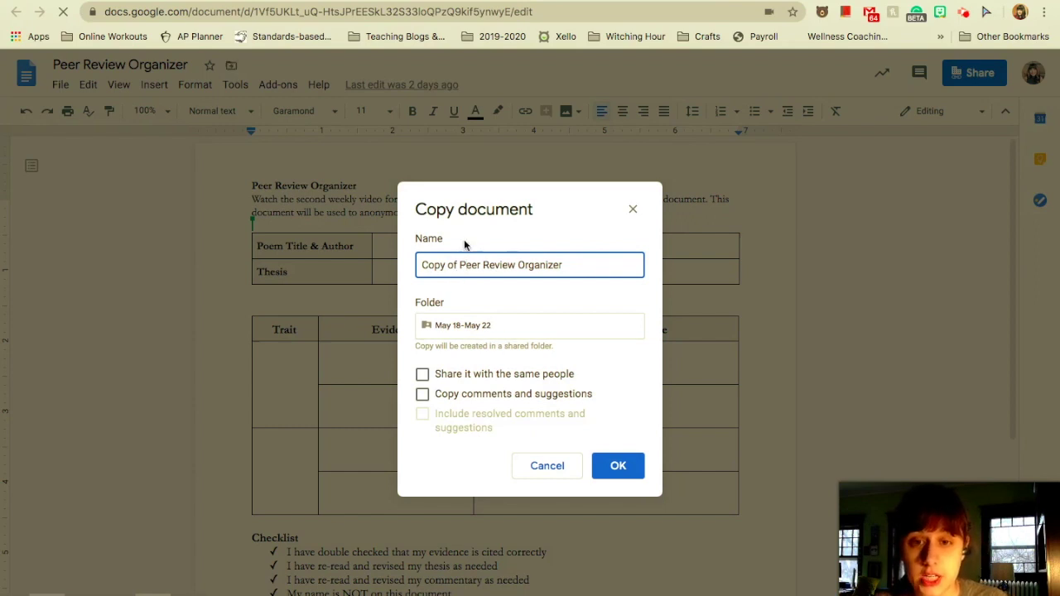
Create the document copy, replacing “Copy of” in its name with the student's last name before “Peer Review Organizer”.
click(459, 265)
drag(459, 265, 407, 268)
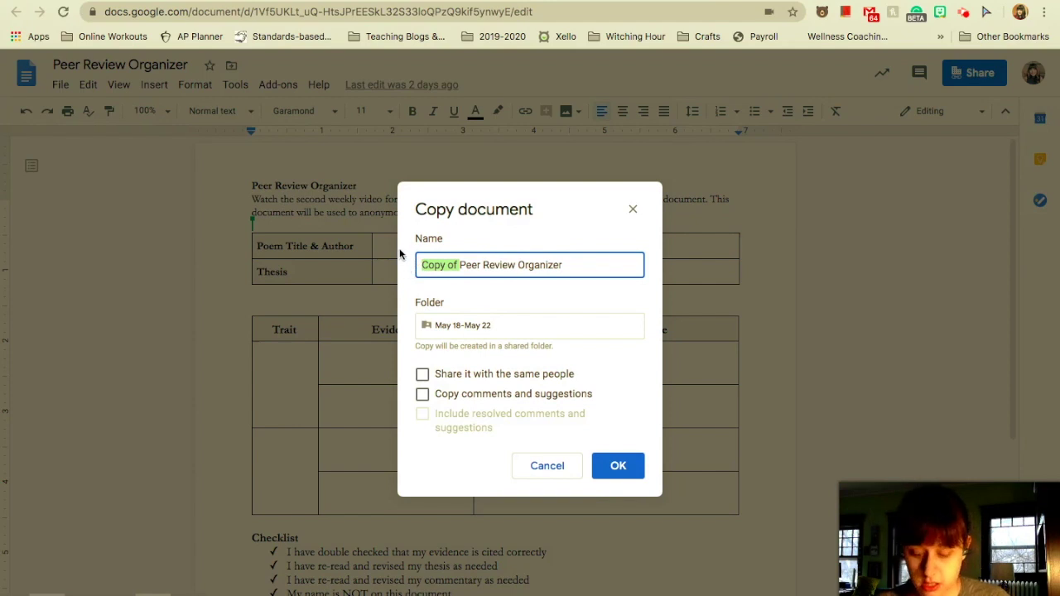
text(Zbichorski)
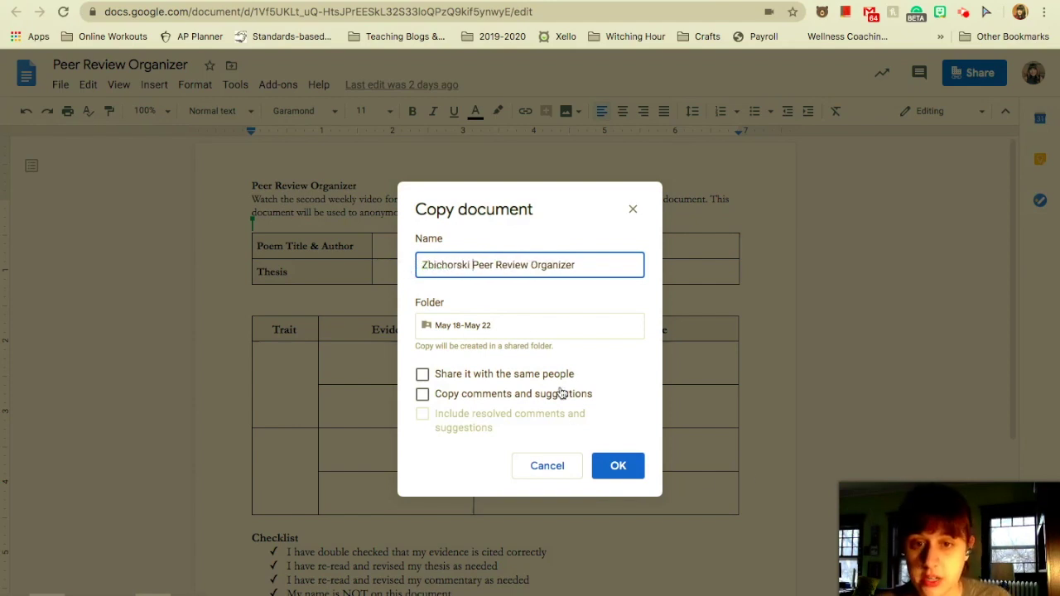
key(Return)
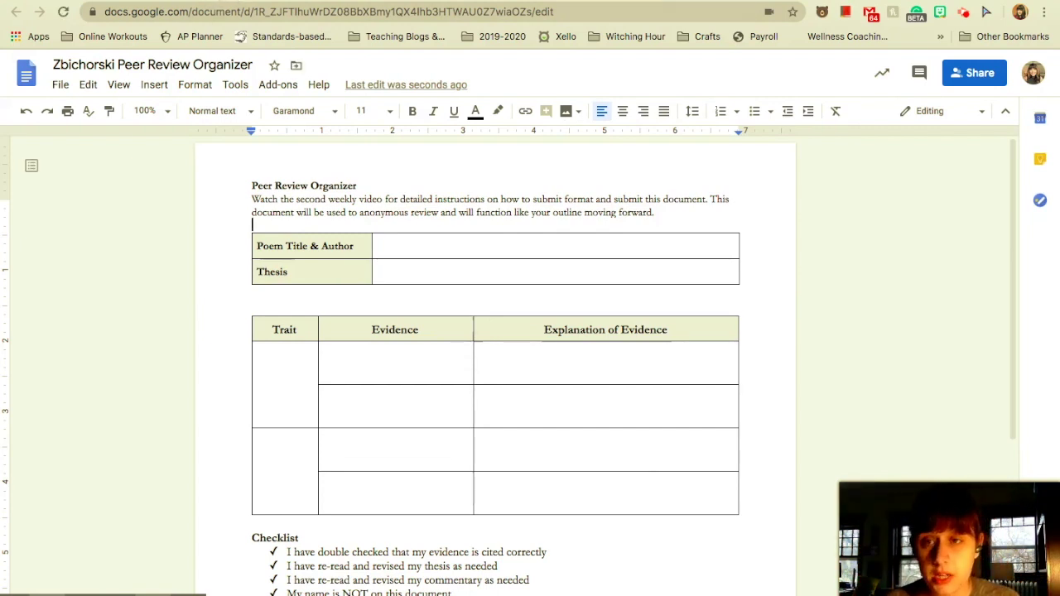
Check the poem details in the example essay document and fill in the organizer's Poem Title & Author cell with “Poem 31” - Sappho.
key(ctrl+Tab)
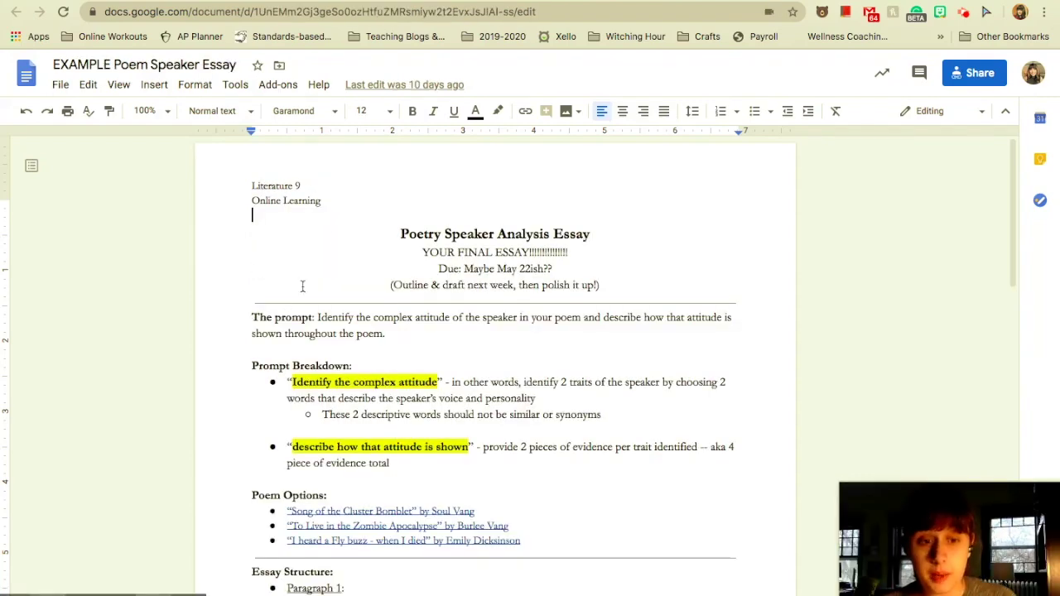
scroll(402, 236, down, 15)
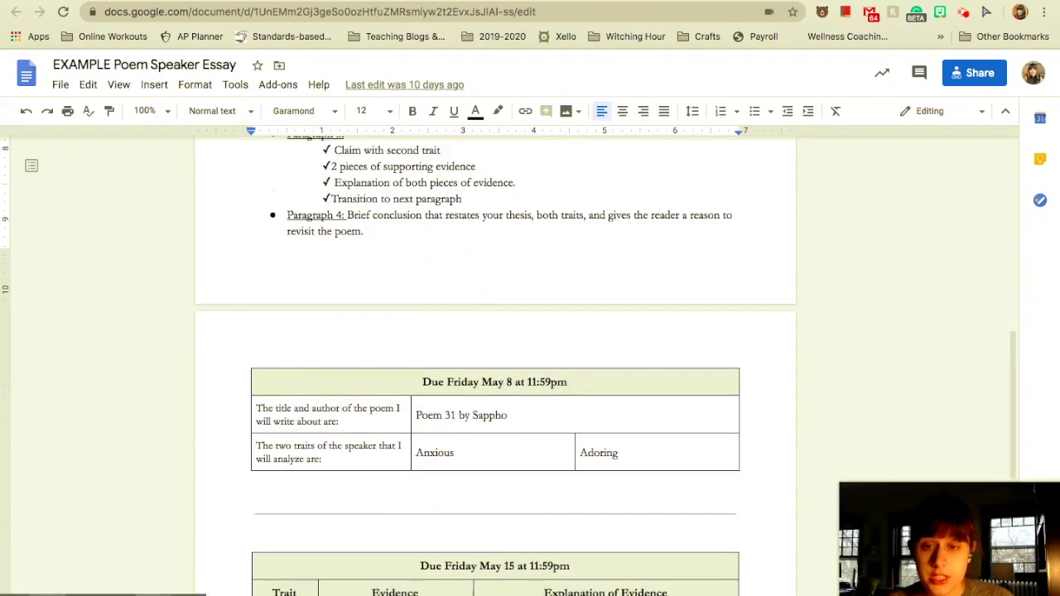
scroll(472, 292, down, 2)
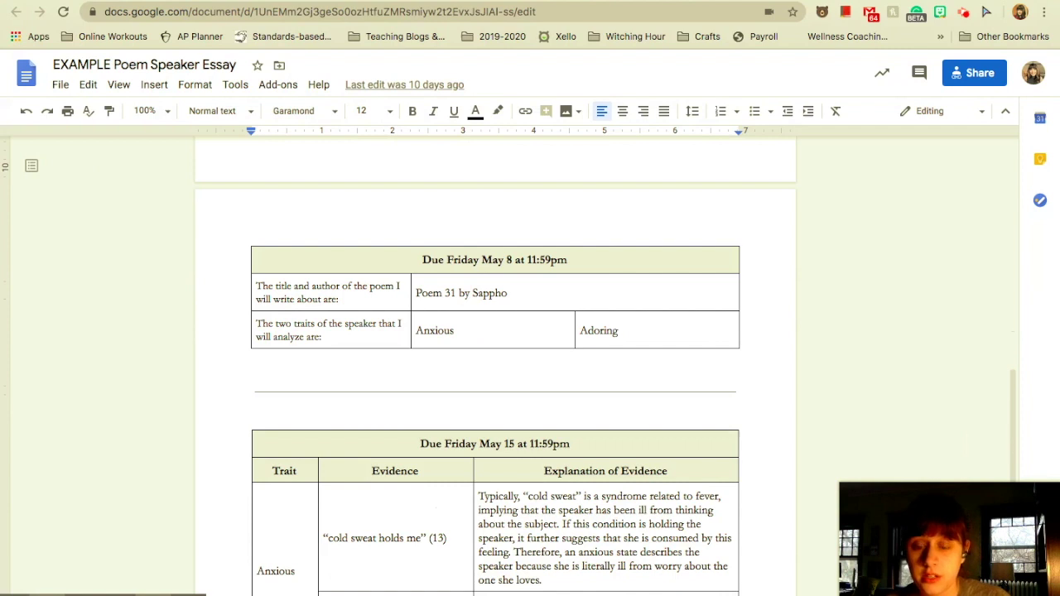
scroll(473, 292, down, 1)
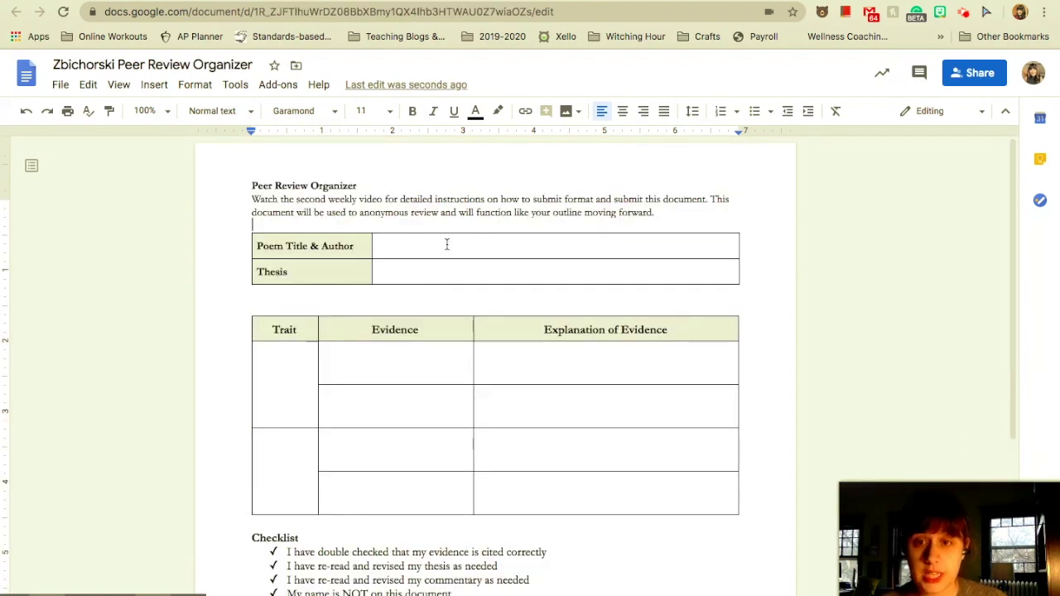
drag(447, 246, 417, 247)
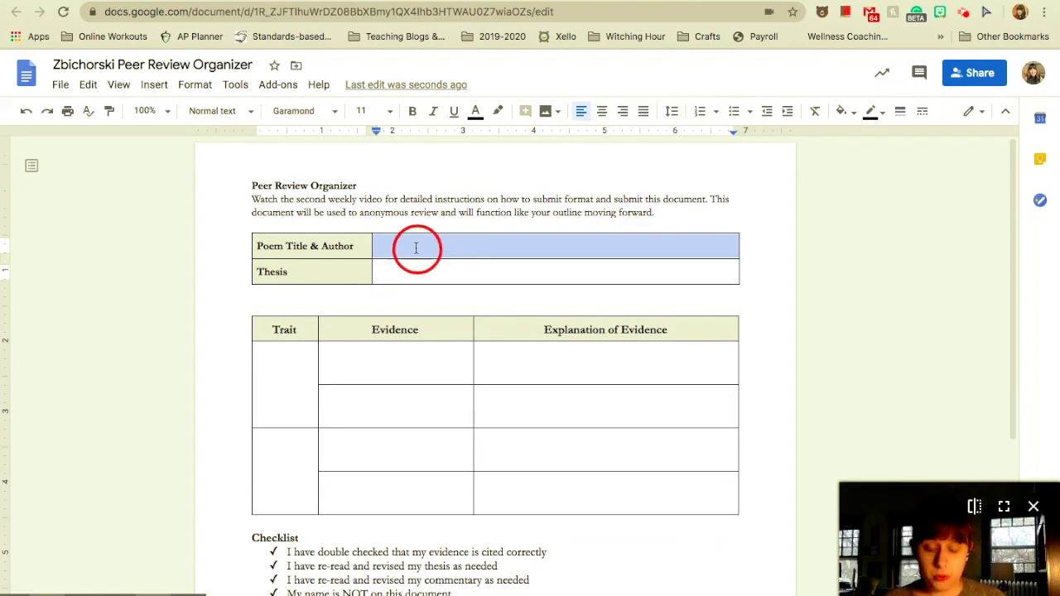
click(428, 248)
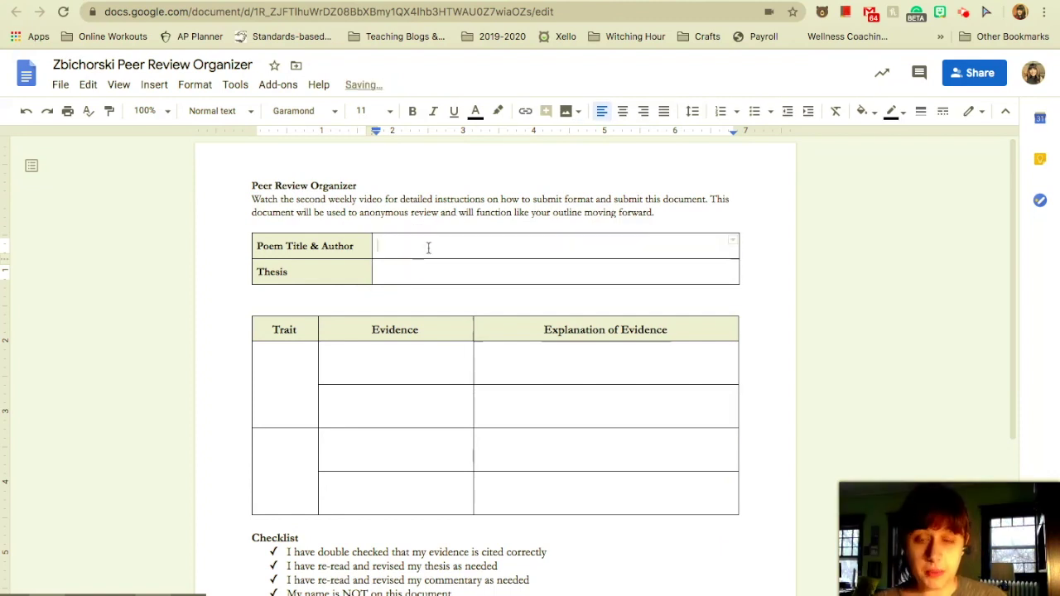
text("Poem 31" )
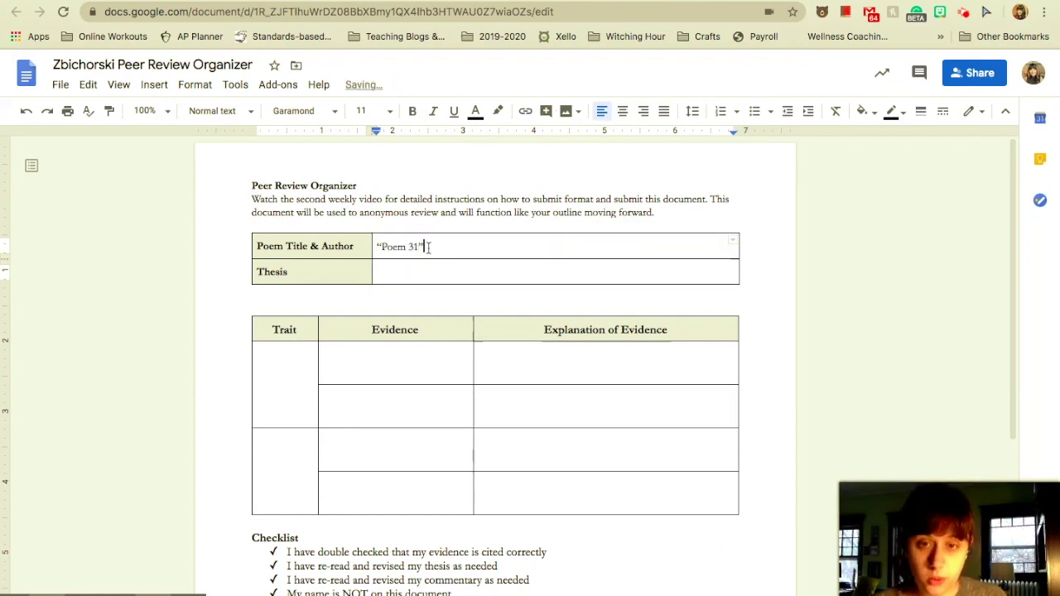
text(b)
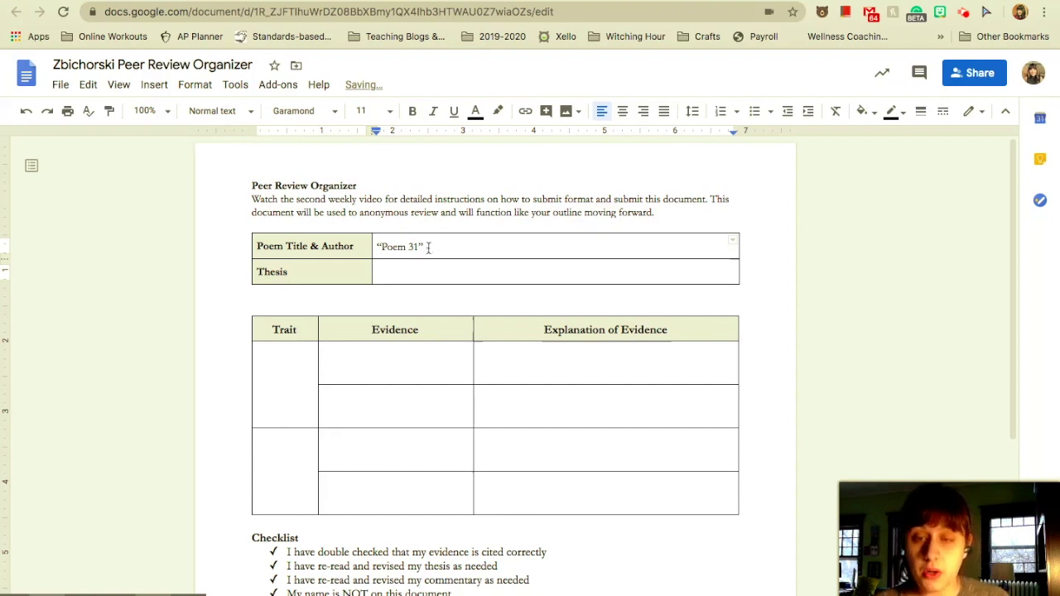
text(appho)
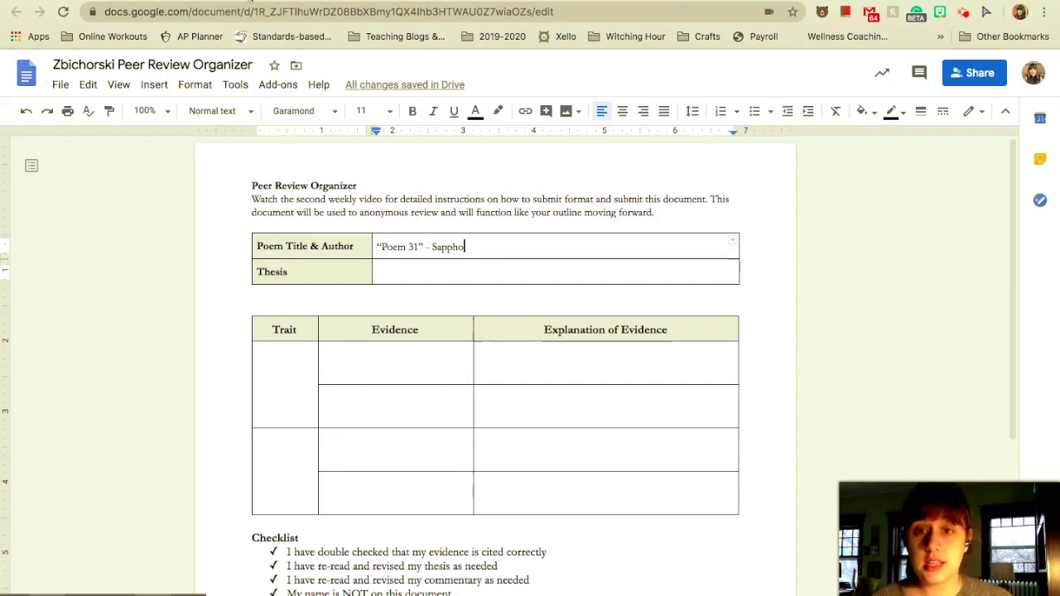
Copy the thesis sentence ending the essay draft's introduction into the organizer's Thesis cell.
click(348, 2)
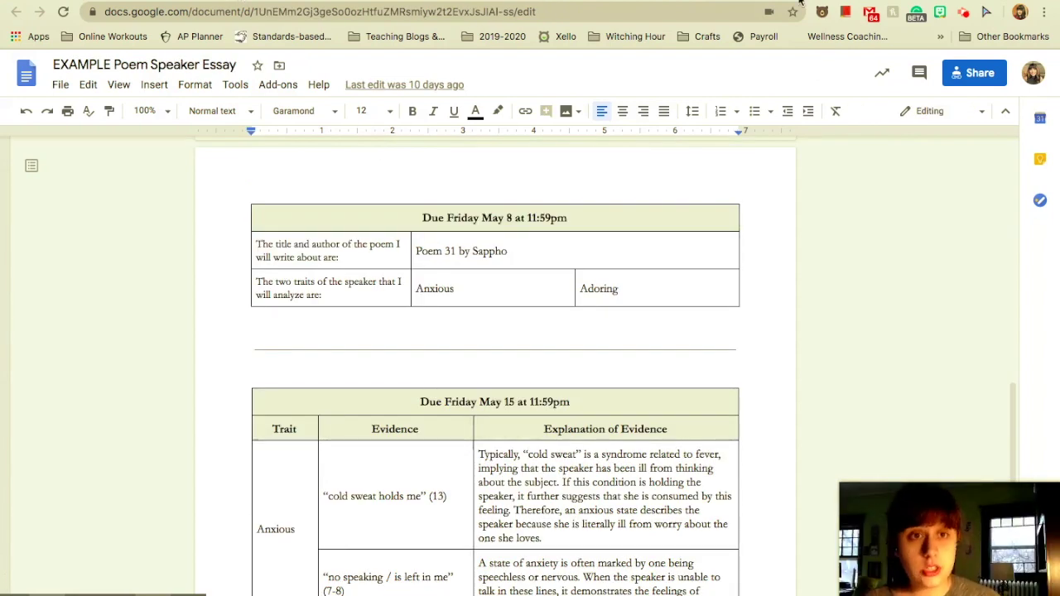
click(467, 2)
click(412, 277)
click(348, 2)
scroll(495, 365, down, 2)
scroll(468, 528, down, 3)
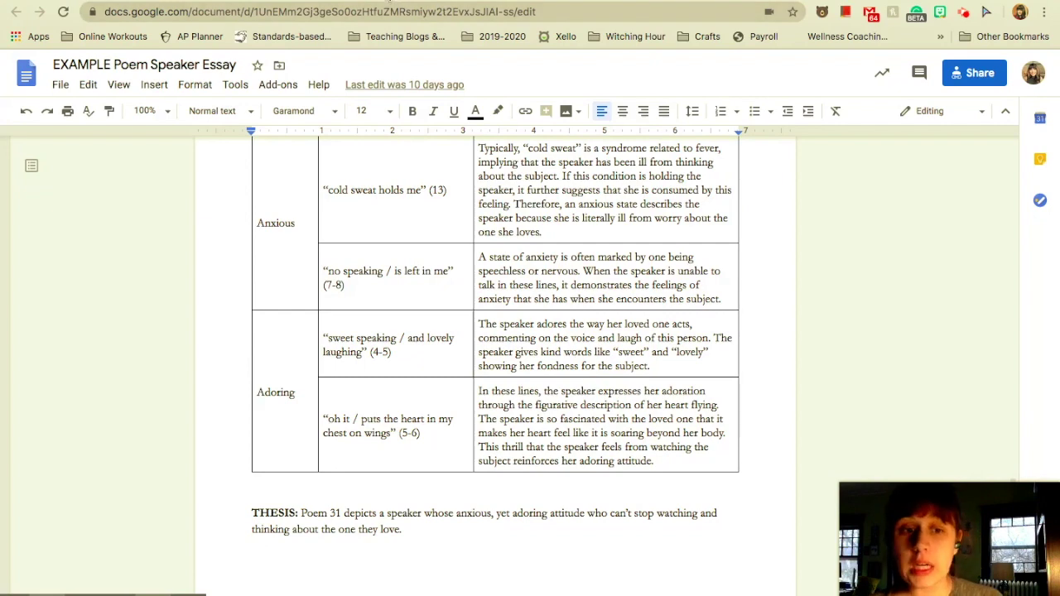
click(389, 2)
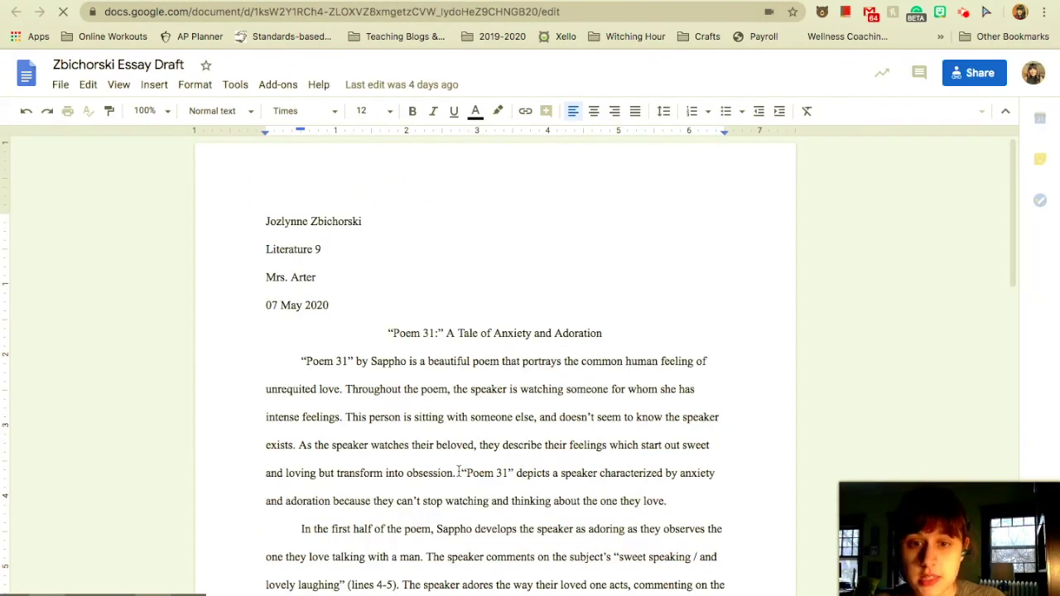
drag(460, 469, 666, 501)
key(super+c)
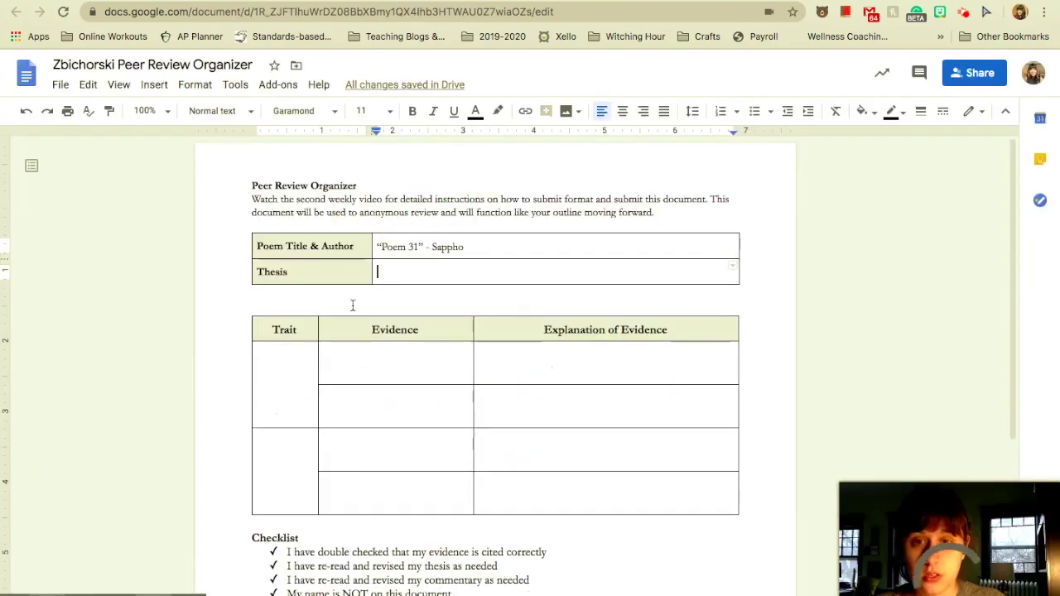
click(406, 266)
key(super+v)
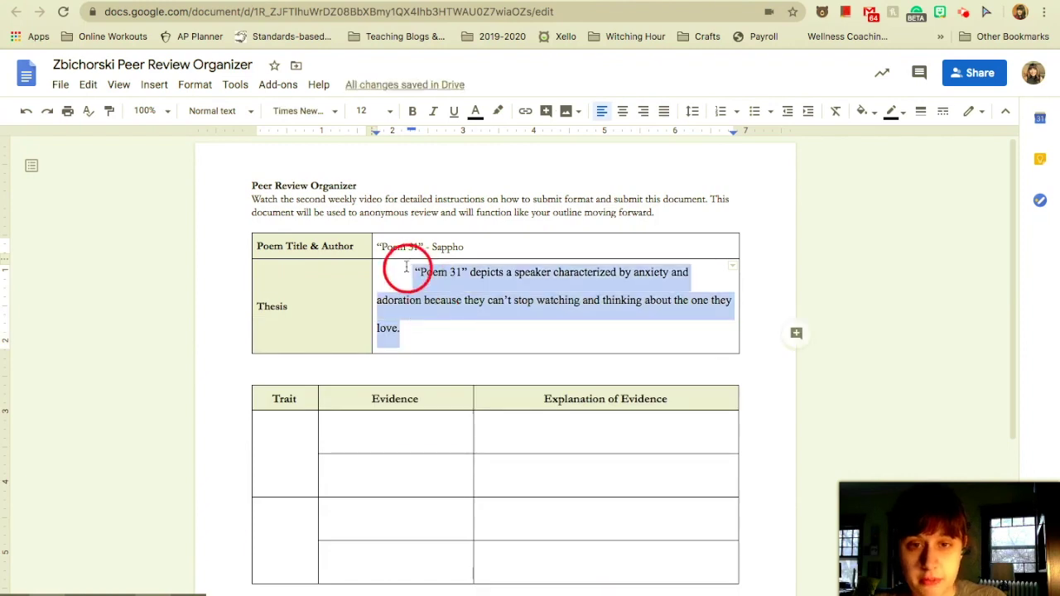
Format the pasted thesis in Garamond, size 11, and remove its first-line indent.
click(300, 111)
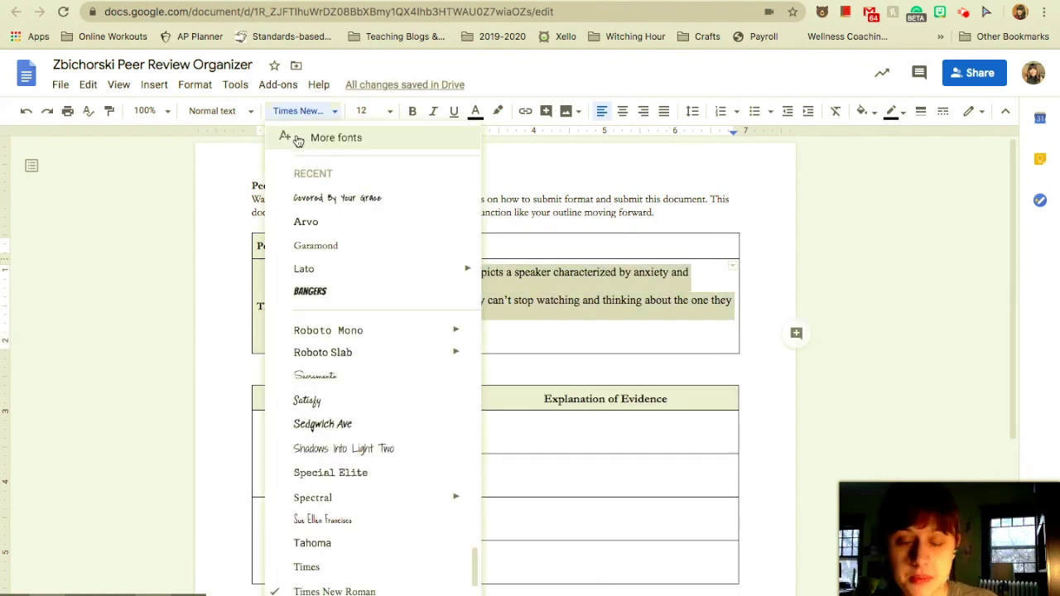
click(313, 245)
click(368, 111)
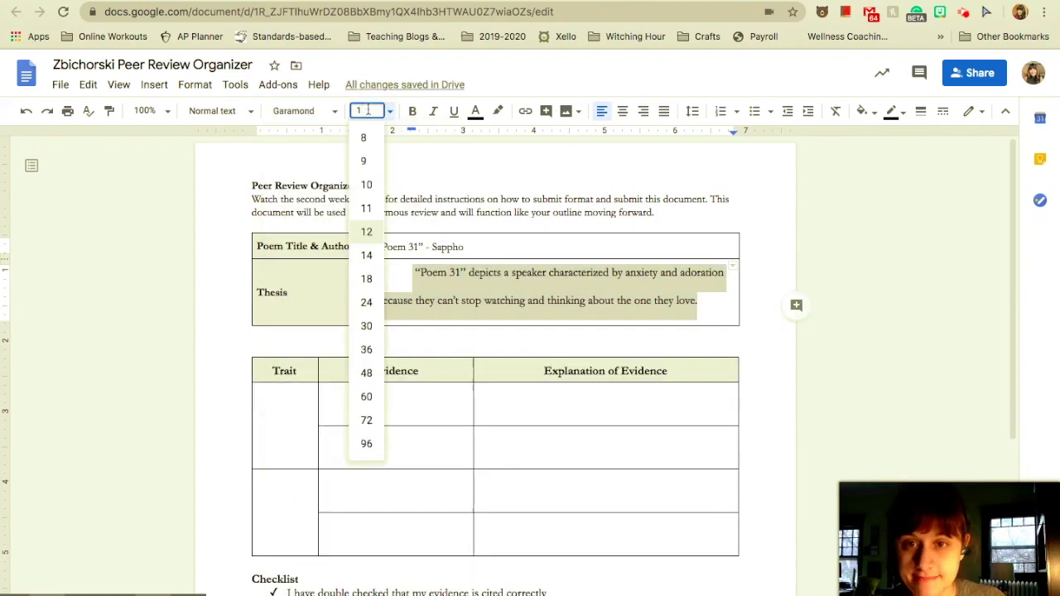
click(366, 208)
click(414, 271)
key(BackSpace)
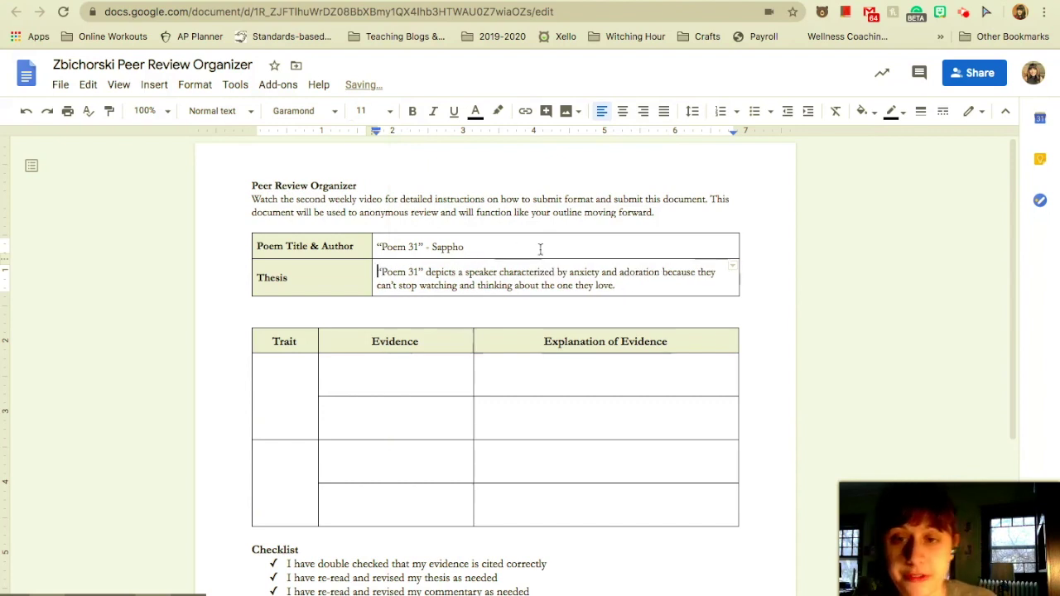
Copy the Anxious and Adoring traits with their evidence and explanations from the example document's table into the organizer's trait table.
drag(396, 385, 613, 511)
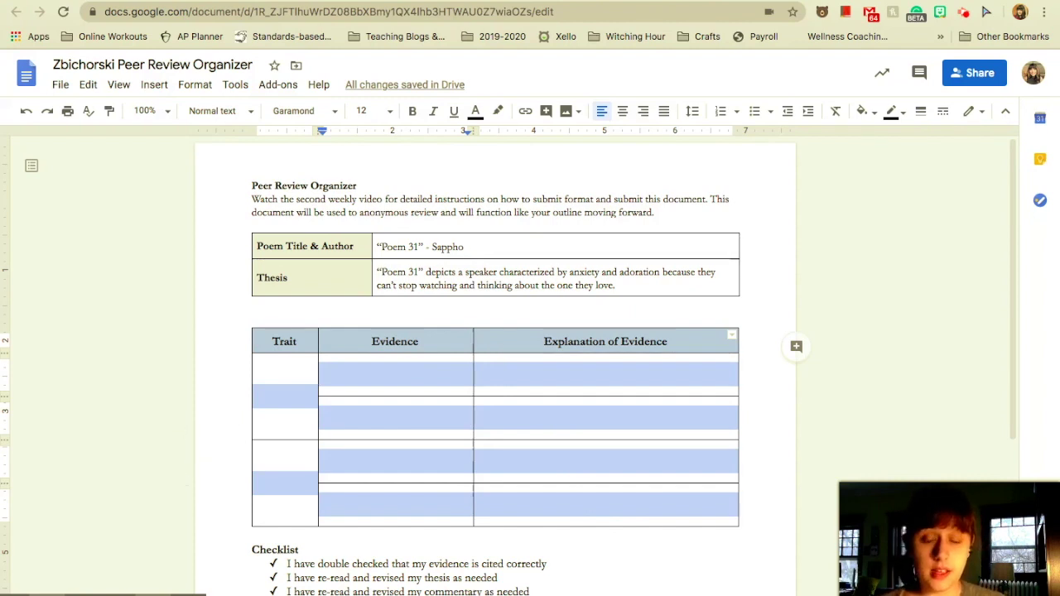
click(284, 379)
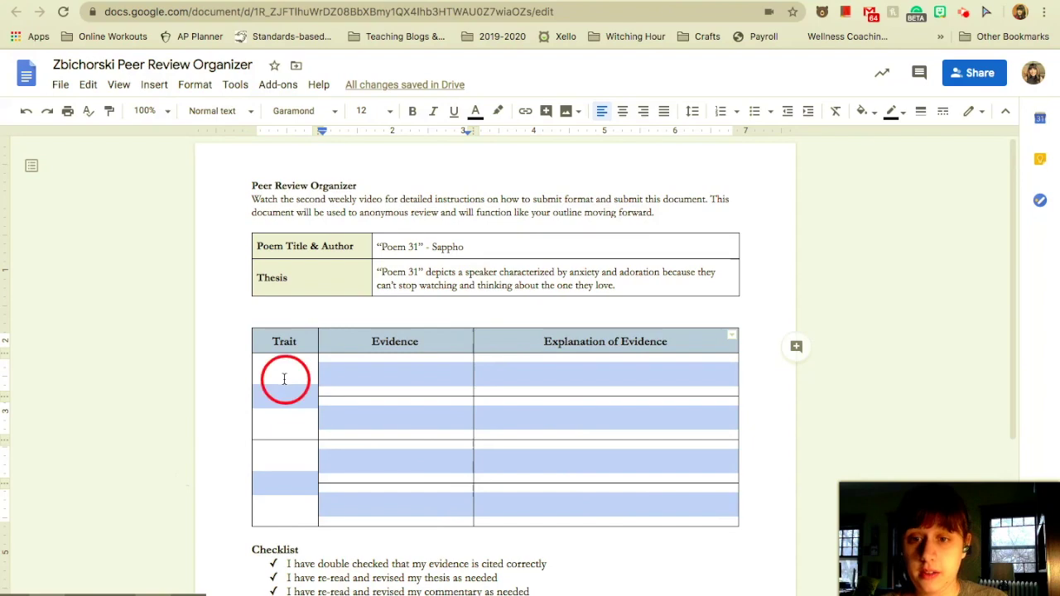
click(372, 2)
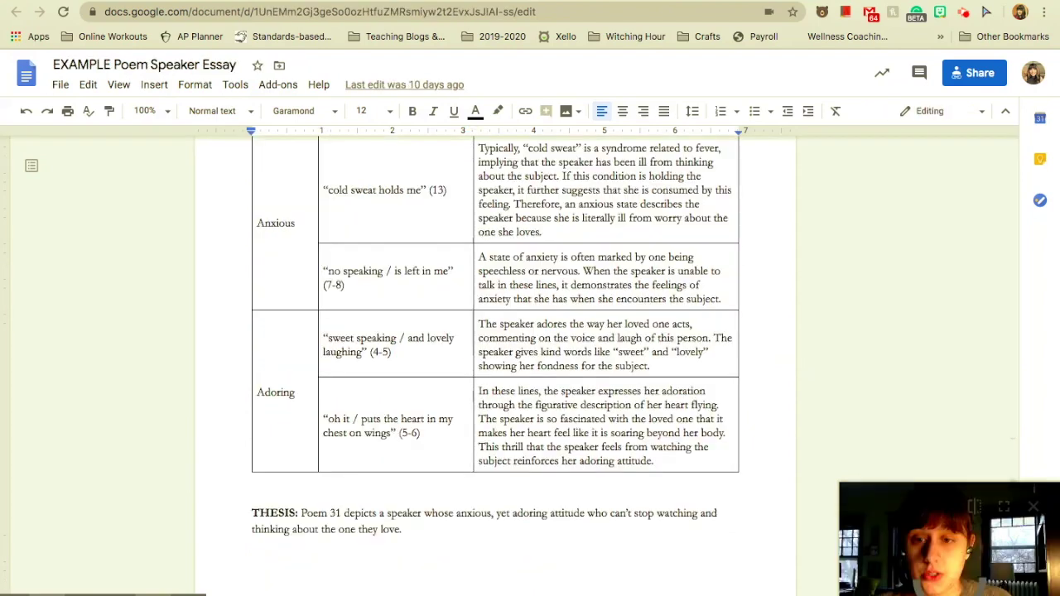
scroll(494, 422, up, 3)
scroll(490, 423, down, 1)
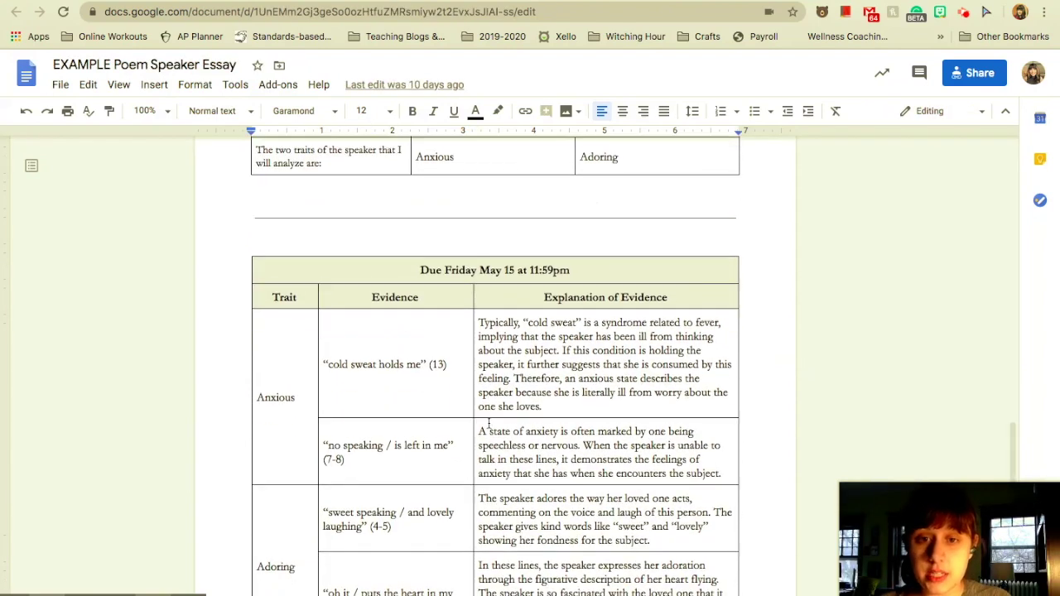
drag(331, 339, 559, 464)
scroll(530, 435, down, 2)
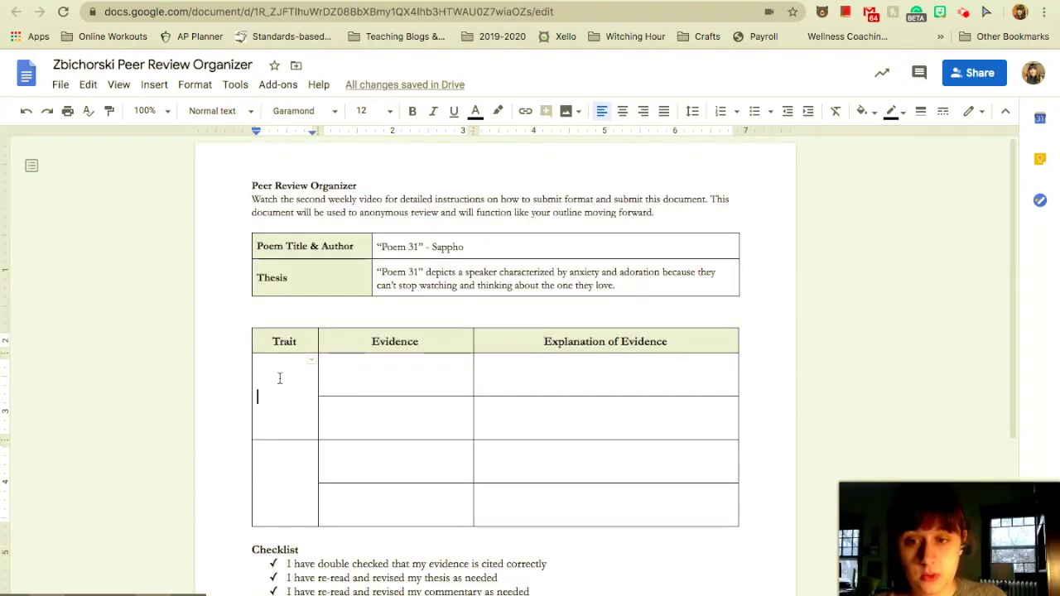
click(266, 394)
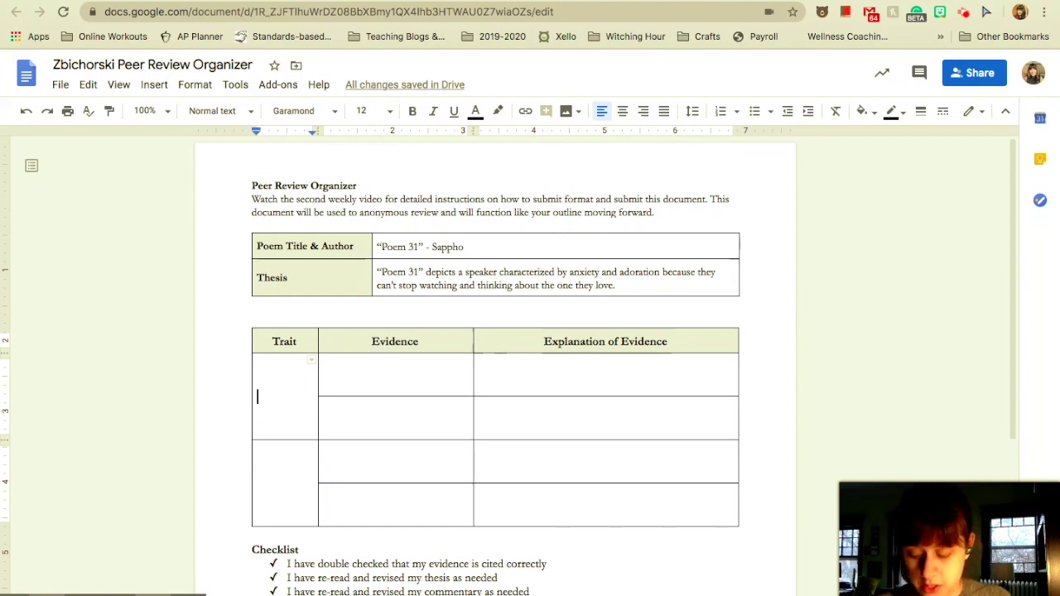
key(ctrl+v)
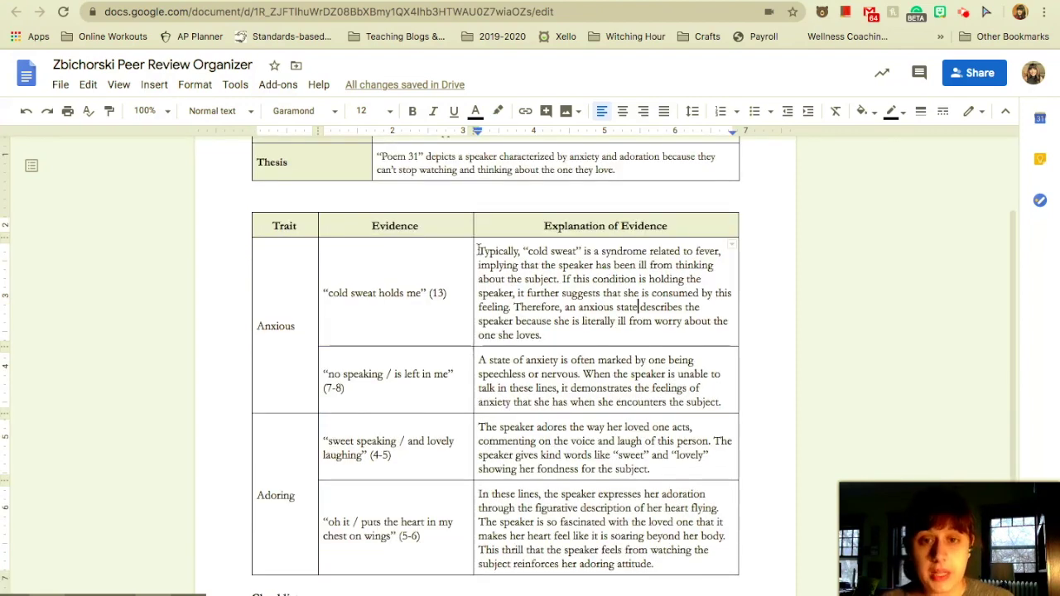
Compare the organizer's first explanation of evidence with the wording in the essay draft's opening paragraphs.
click(479, 250)
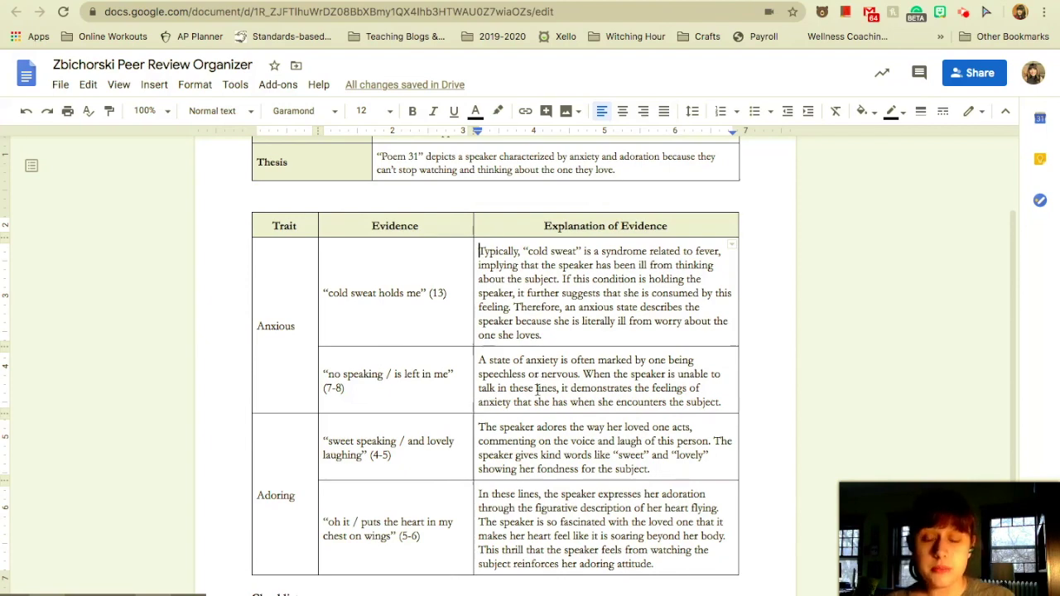
click(236, 4)
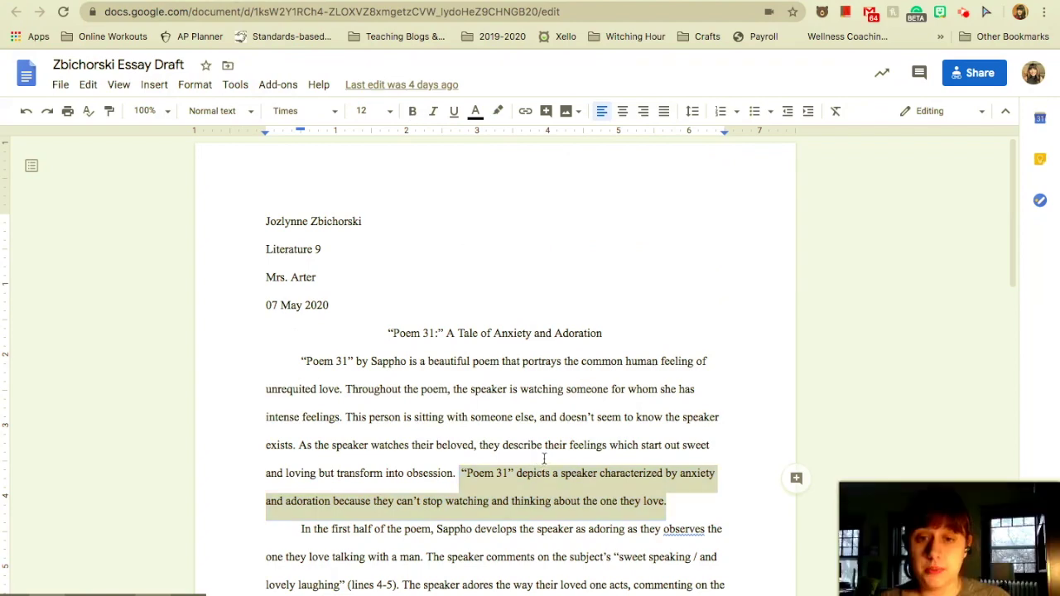
scroll(513, 439, down, 3)
click(290, 219)
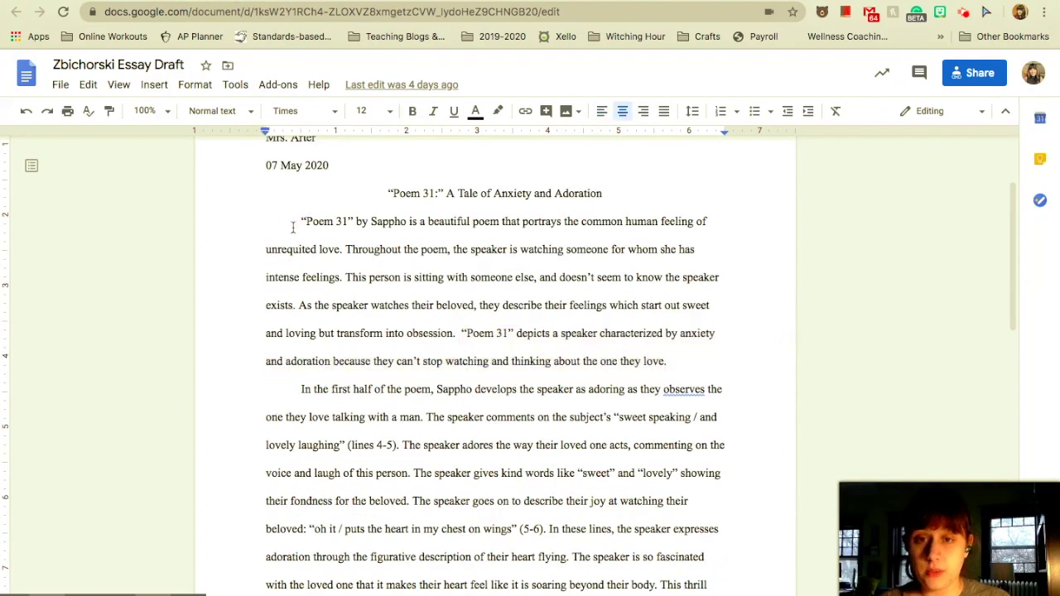
Review the organizer's closing checklist for correctly cited evidence, revised thesis, revised commentary and removal of the author's name.
click(394, 3)
scroll(479, 347, down, 1)
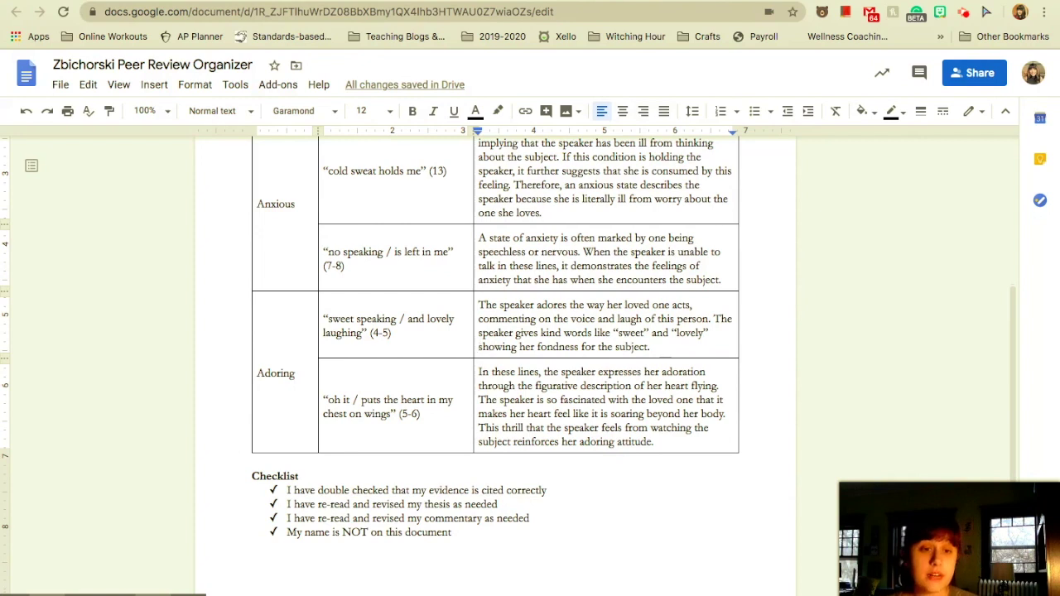
drag(257, 486, 315, 489)
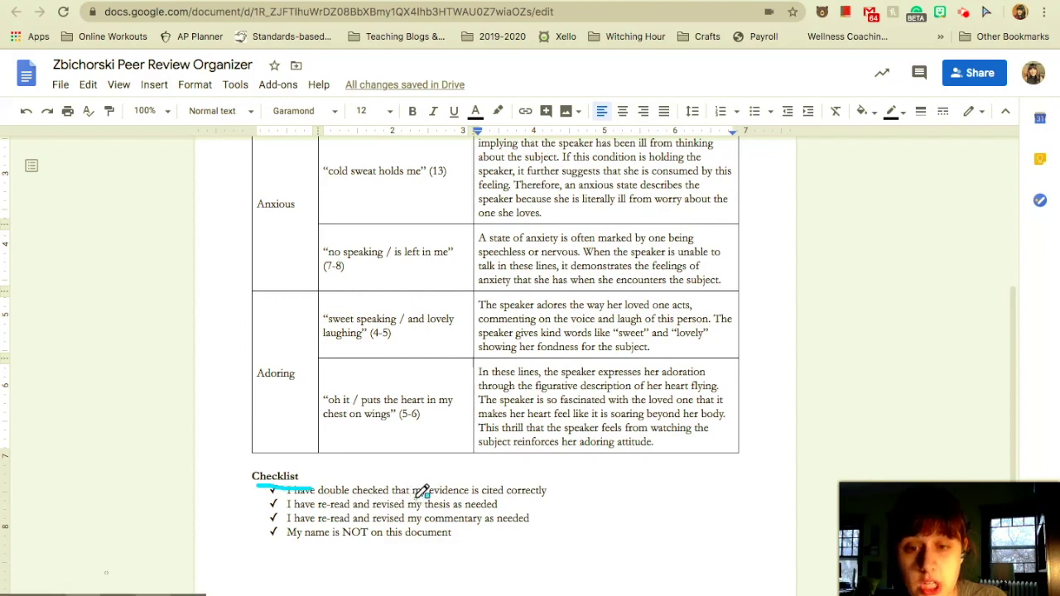
drag(429, 497, 478, 497)
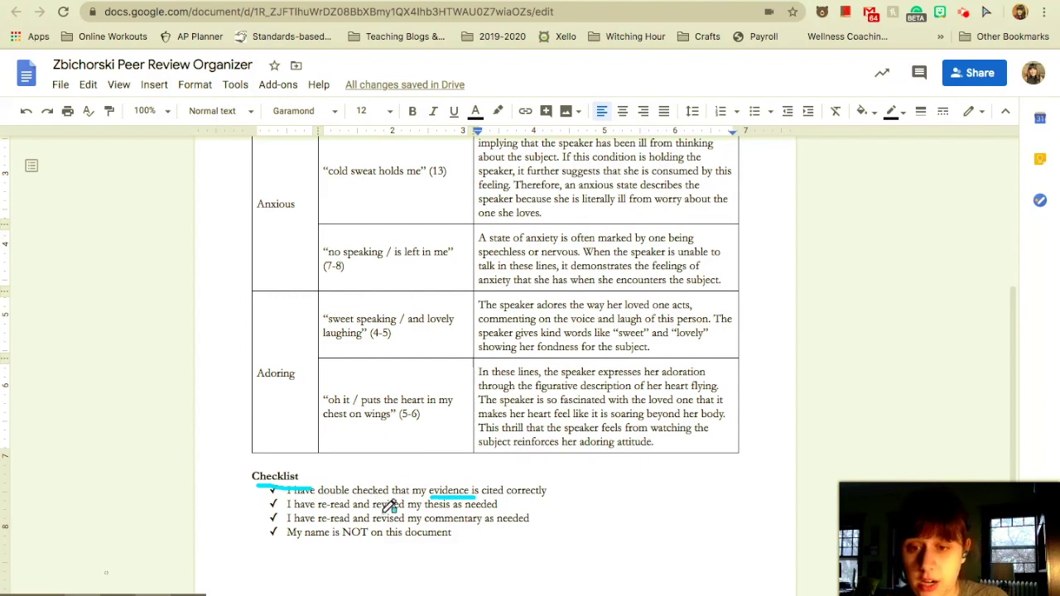
drag(375, 513, 465, 513)
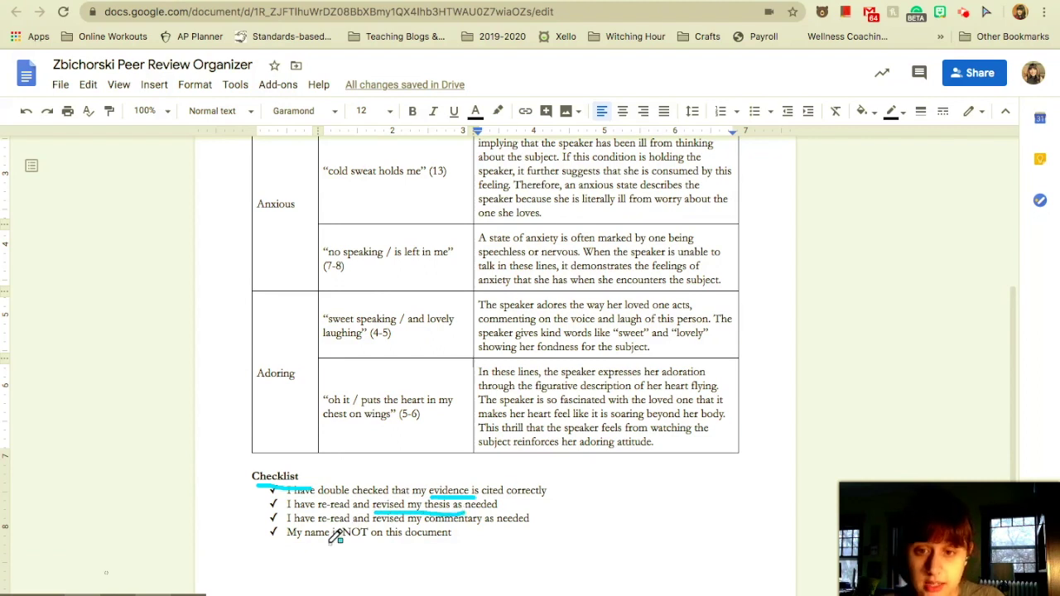
drag(375, 523, 489, 522)
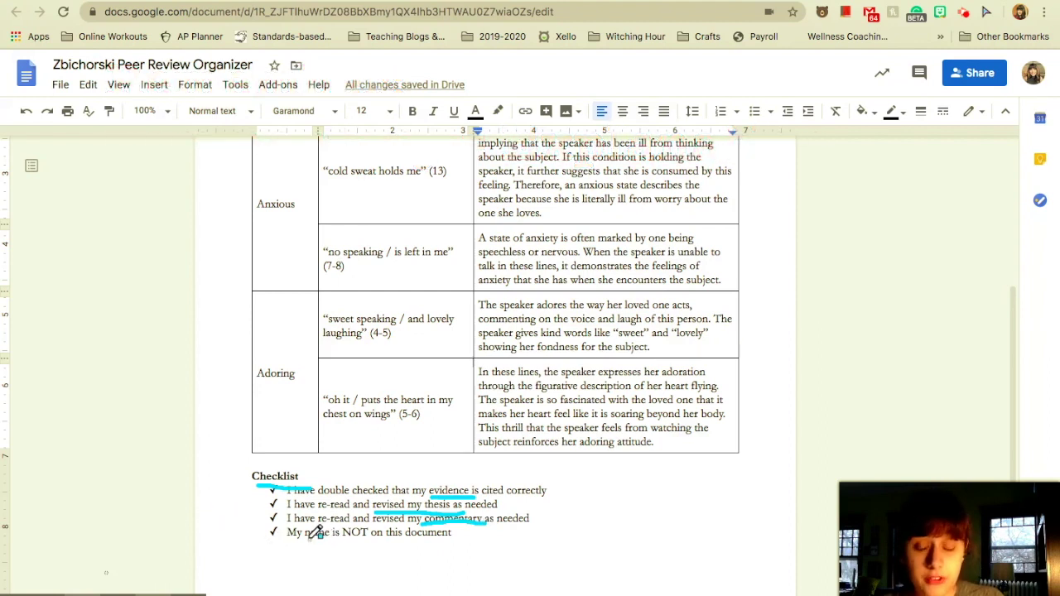
mouse_move(294, 544)
mouse_down()
mouse_move(441, 545)
mouse_move(343, 537)
mouse_move(383, 532)
mouse_move(348, 554)
mouse_move(312, 531)
mouse_move(335, 560)
mouse_move(298, 571)
mouse_move(317, 555)
mouse_move(439, 551)
mouse_move(364, 537)
mouse_up()
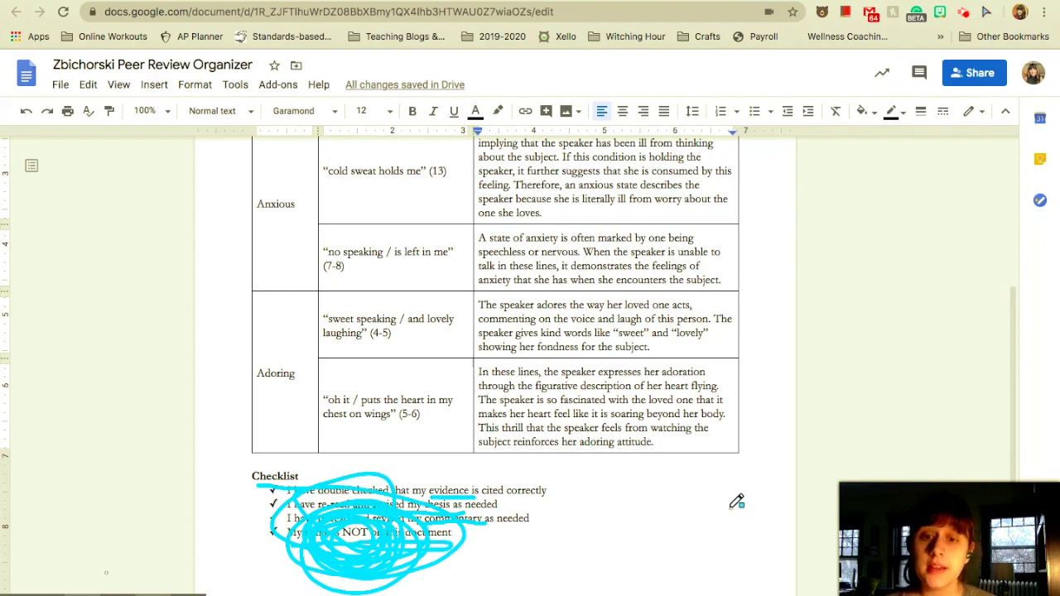
Switch to Eduflow through the link on the "Format Essay Prep & Submit to Eduflow" slide and log in to the Literature 9 course.
click(753, 4)
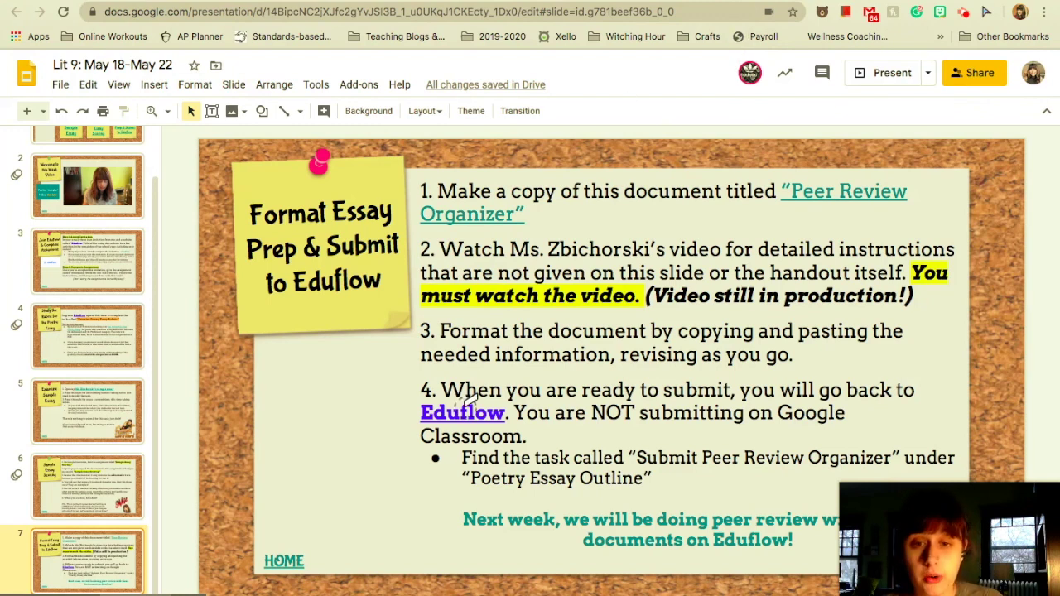
mouse_move(14, 574)
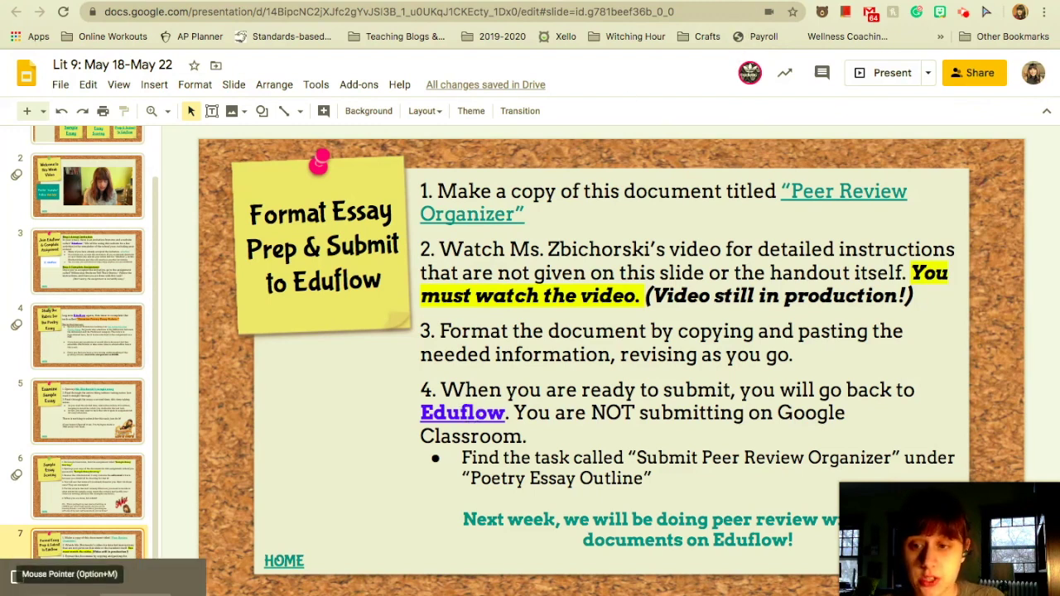
click(436, 417)
mouse_move(483, 445)
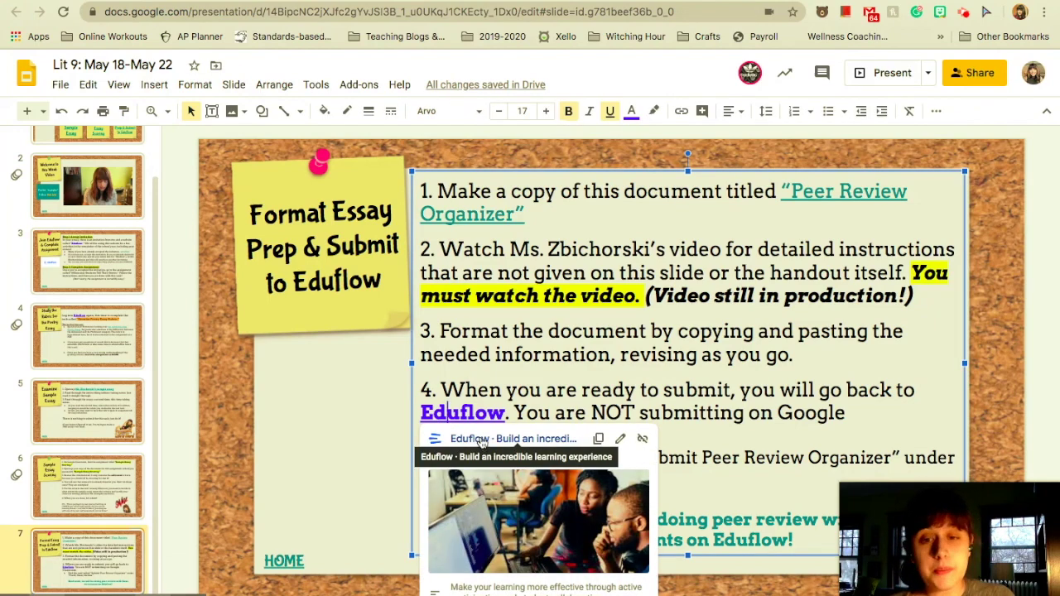
click(477, 440)
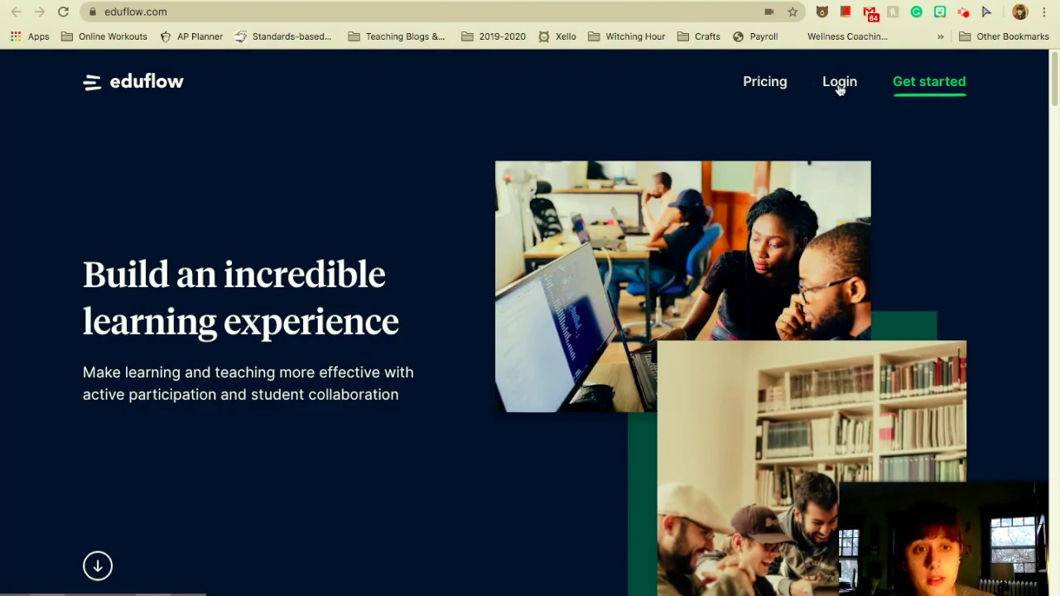
click(839, 86)
click(333, 262)
click(313, 440)
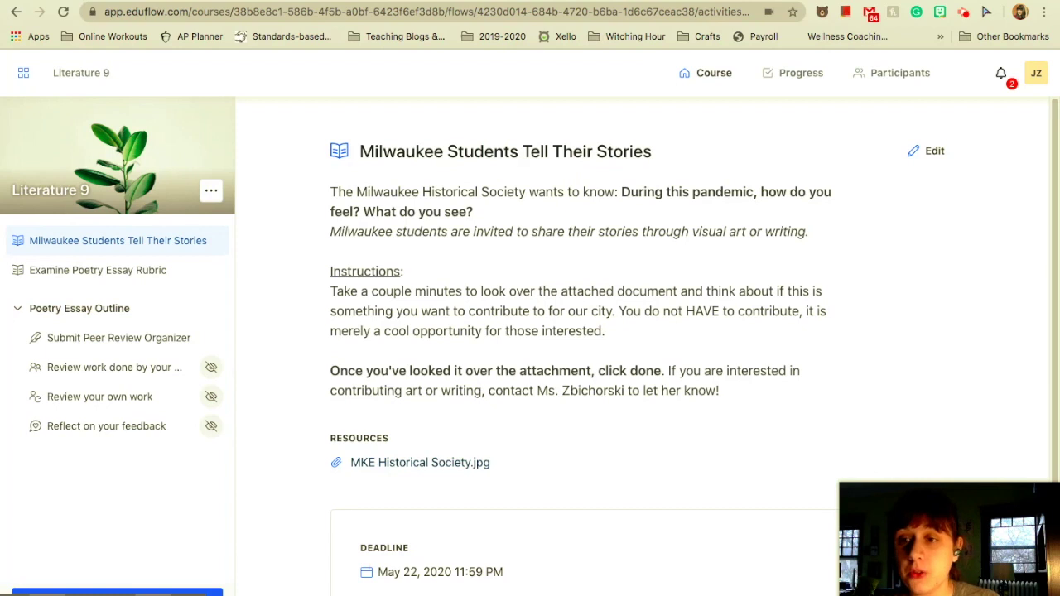
Open the Submit Peer Review Organizer task under Poetry Essay Outline and examine its pre-submission requirements and deadline.
mouse_move(30, 349)
mouse_down()
mouse_move(212, 340)
mouse_move(199, 310)
mouse_move(44, 308)
mouse_move(24, 326)
mouse_move(47, 351)
mouse_up()
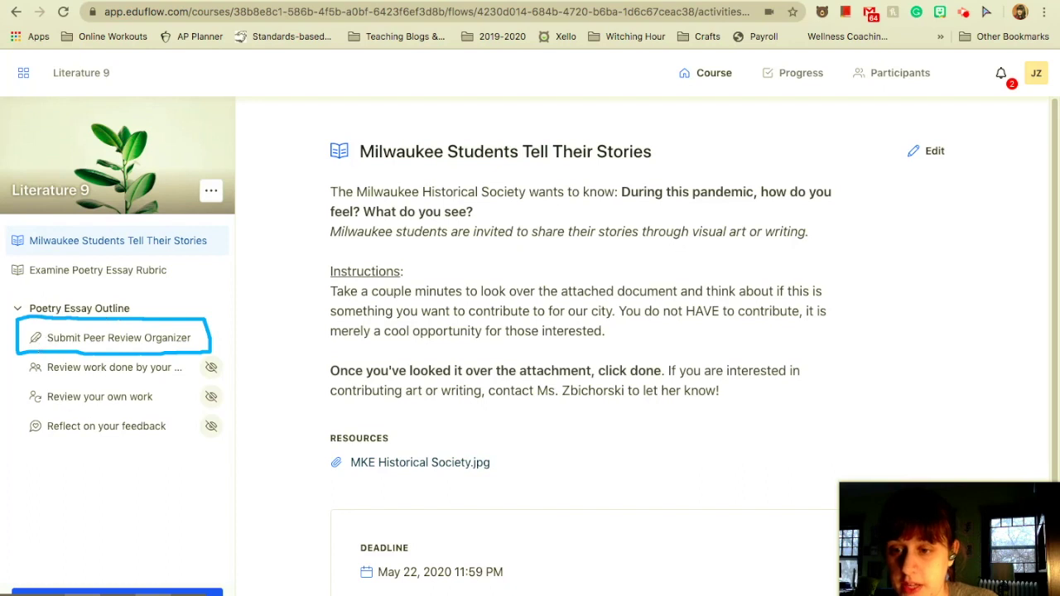
click(50, 339)
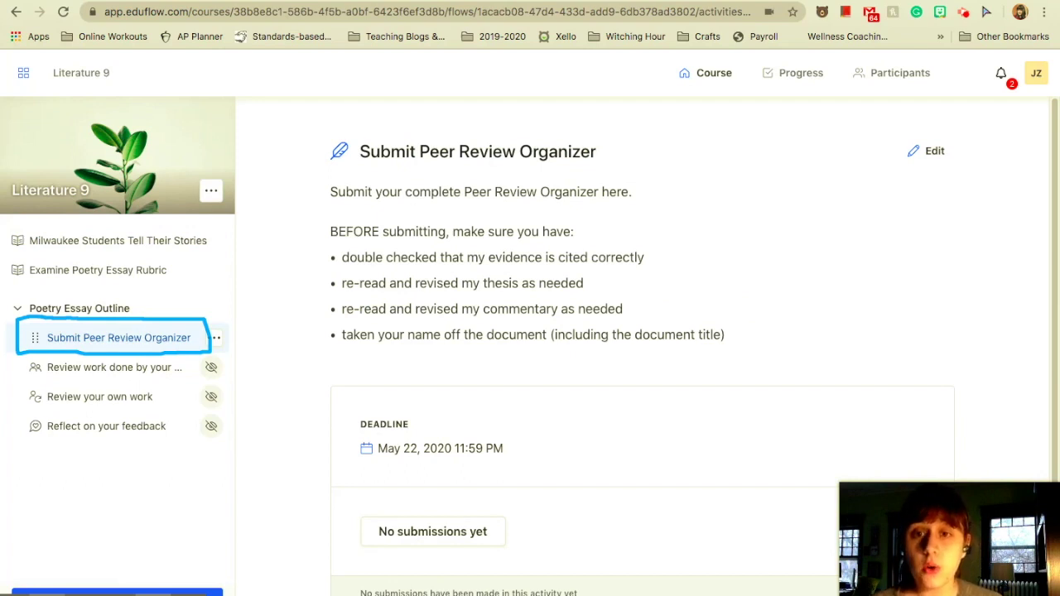
key(alt+m)
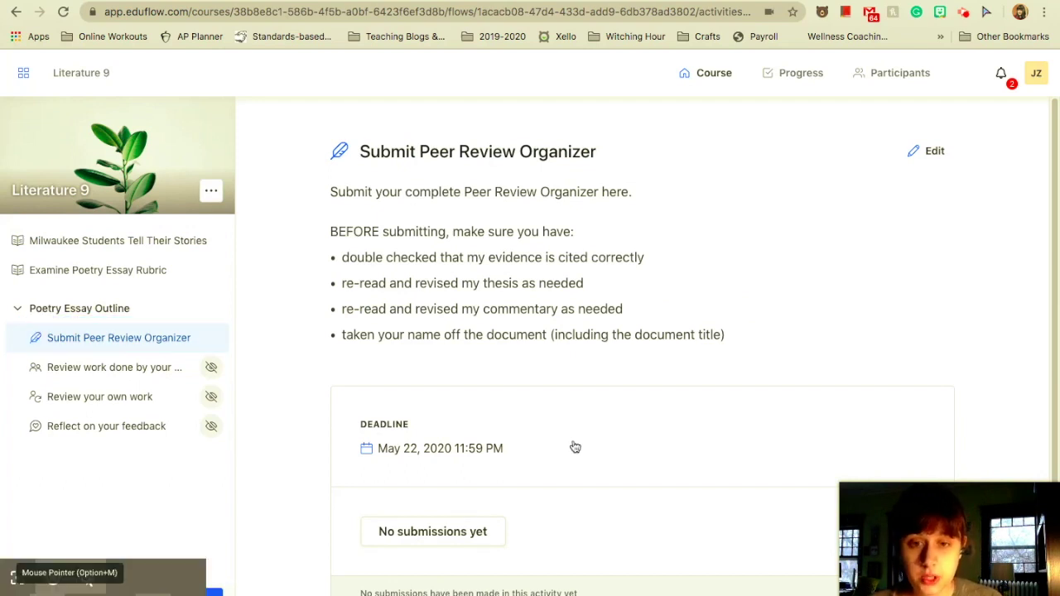
scroll(573, 448, down, 2)
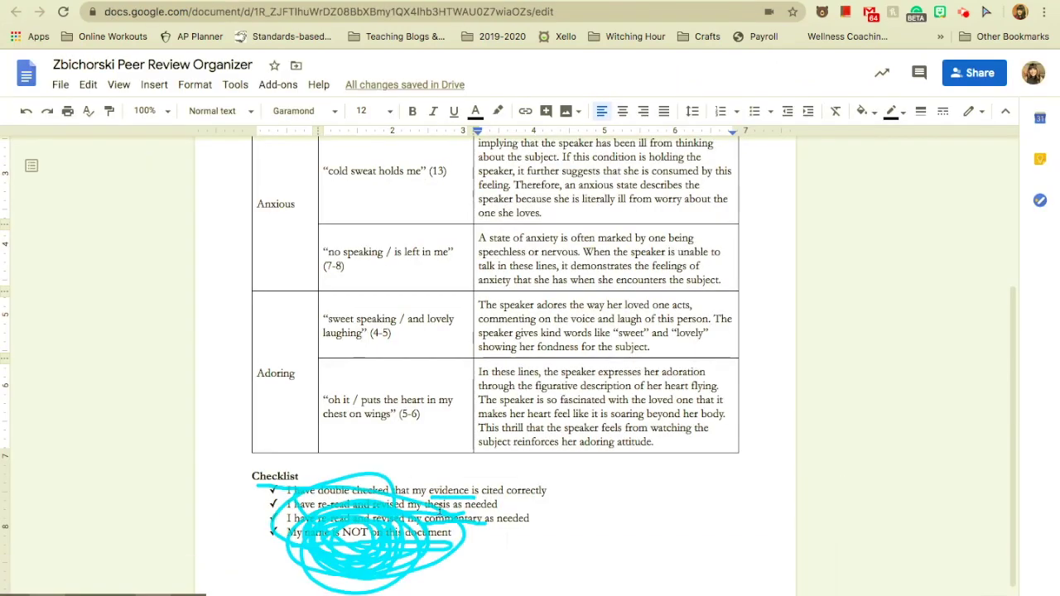
Return to the organizer document and replace the surname in its title with "MY" so it reads "MY Peer Review Organizer".
click(116, 576)
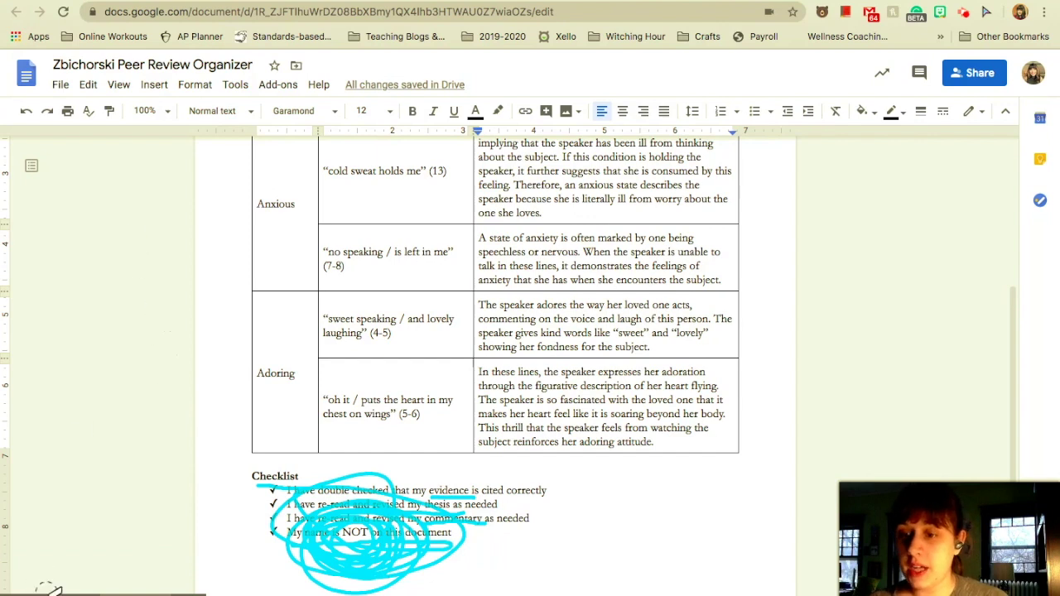
click(45, 577)
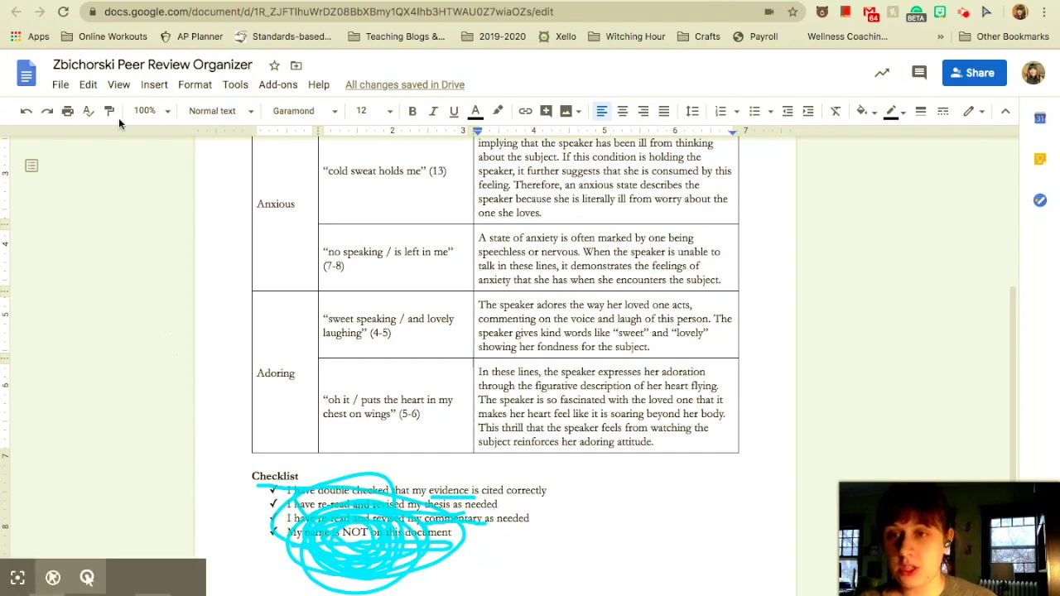
double_click(94, 68)
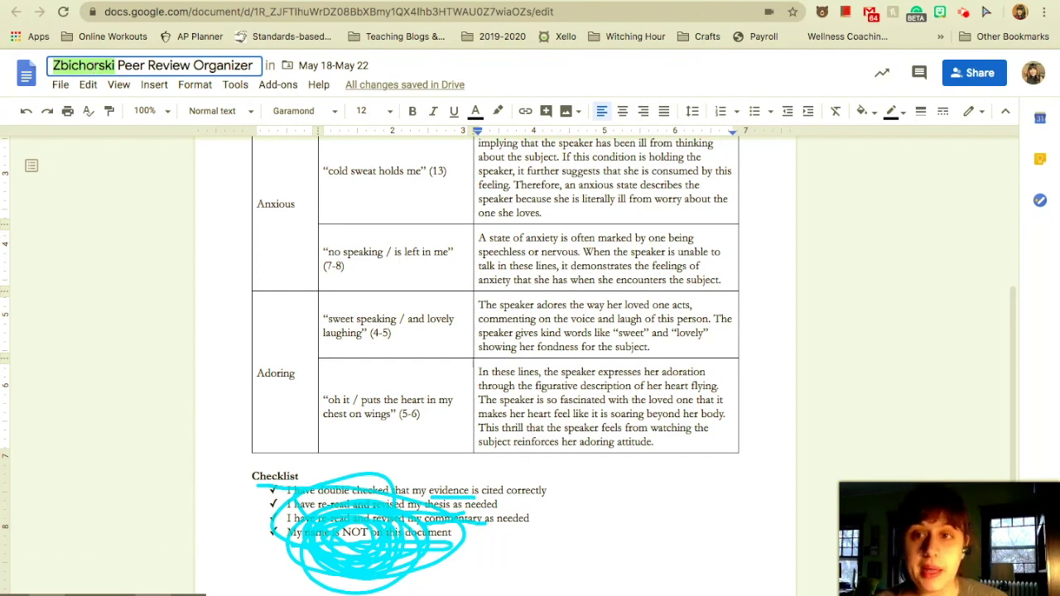
key(shift)
text(MY)
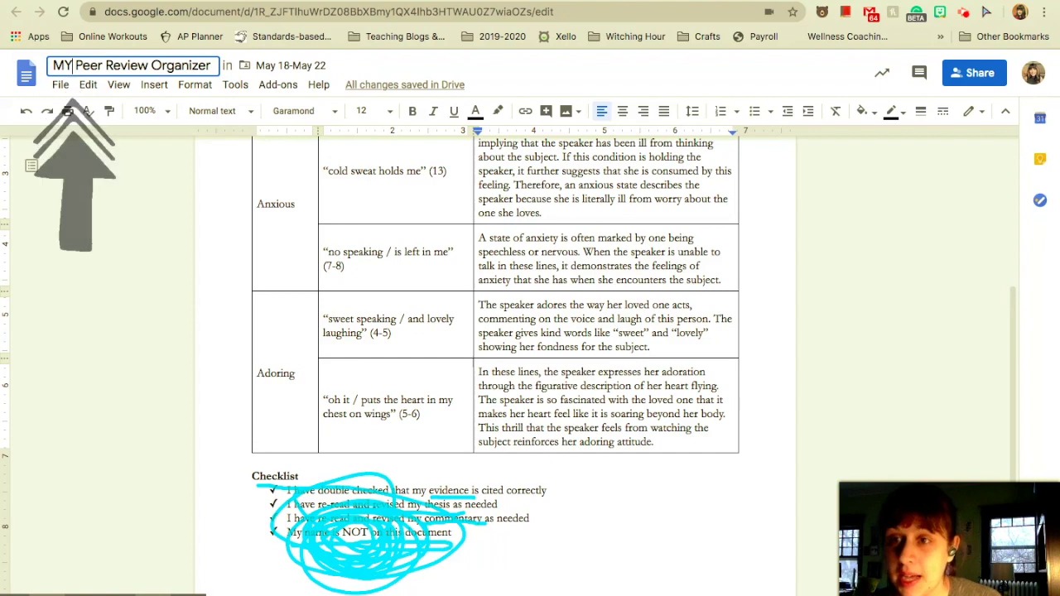